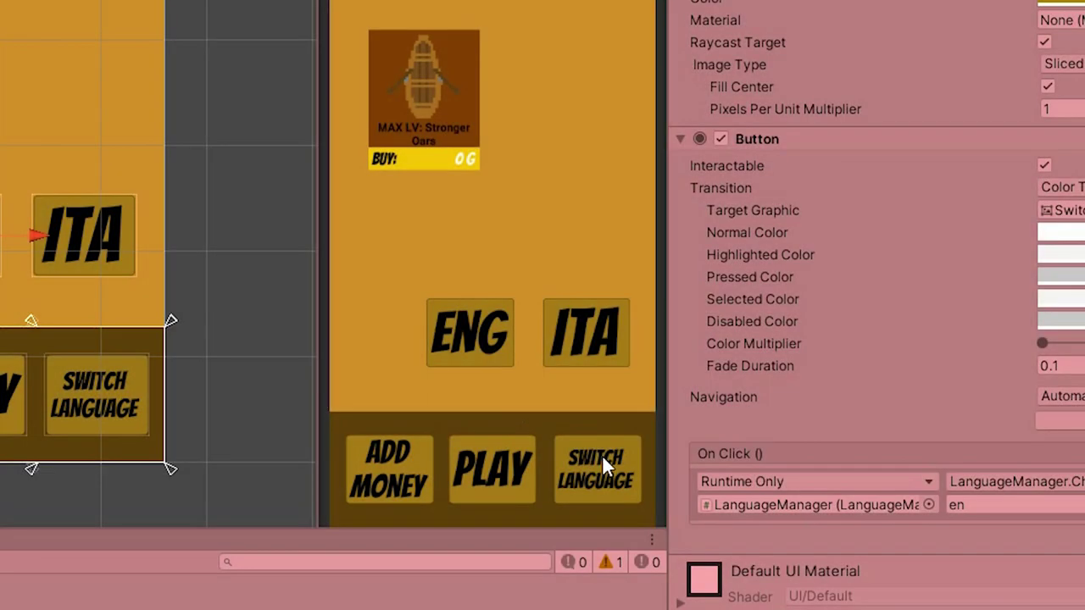
# - Test the running game's buttons in Italian, French, English, and finally Italian again
pyautogui.click(602, 454)
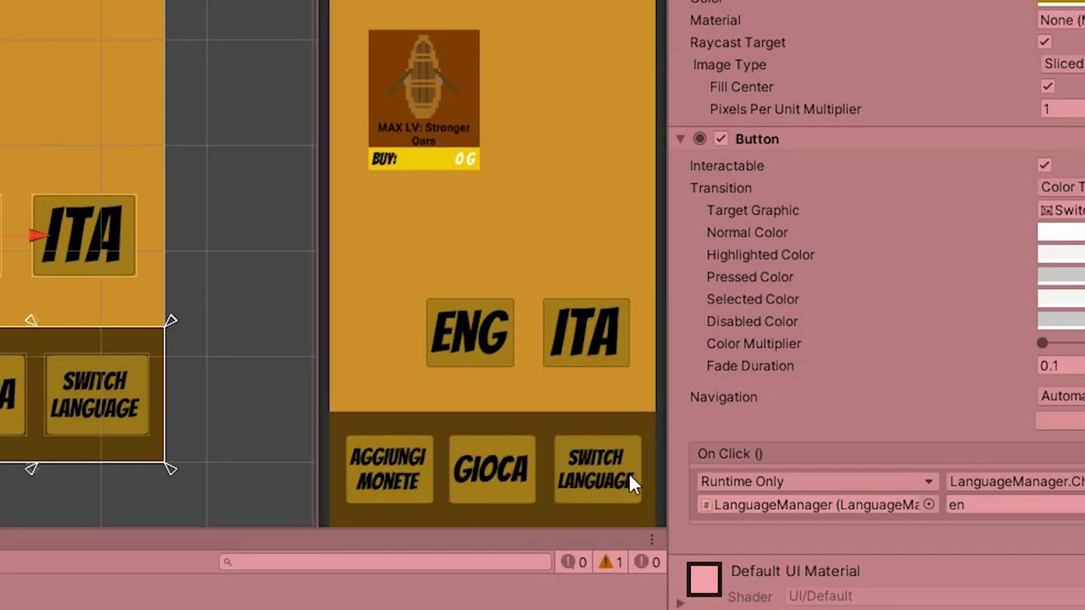
pyautogui.click(608, 467)
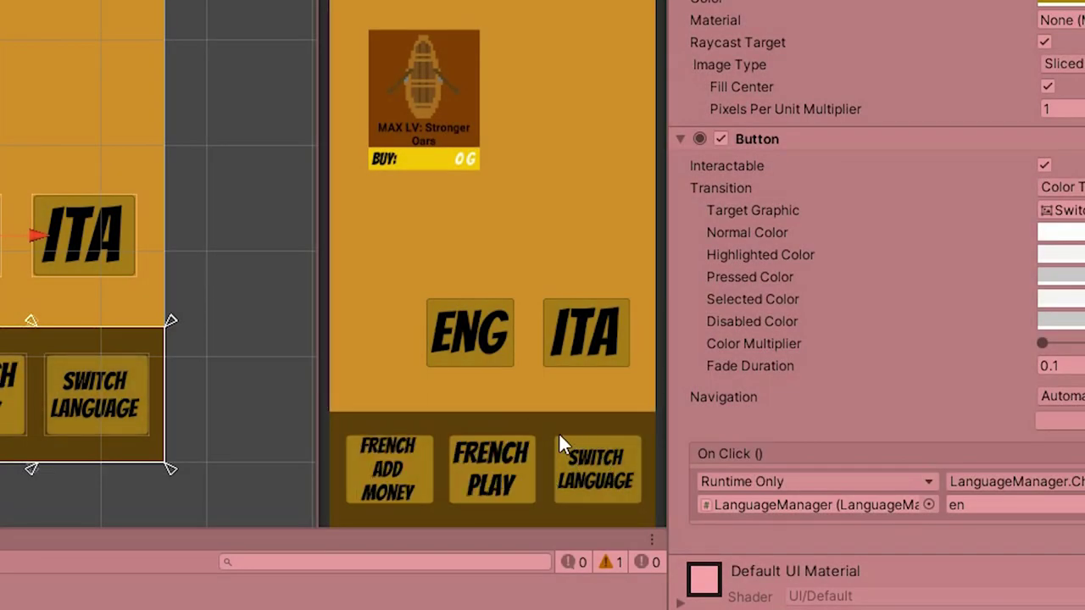
pyautogui.click(466, 343)
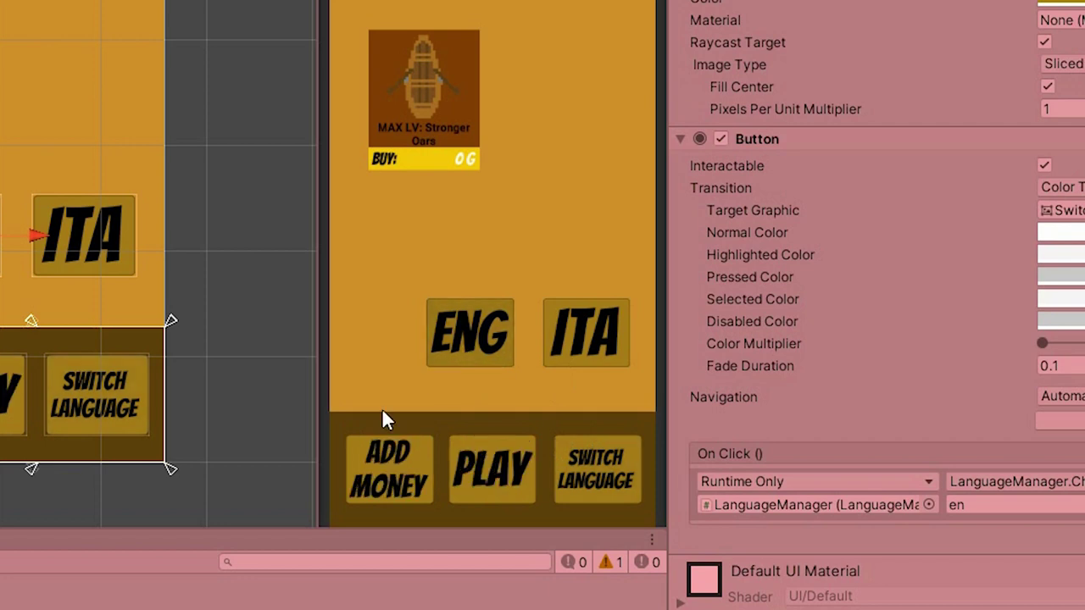
pyautogui.click(580, 332)
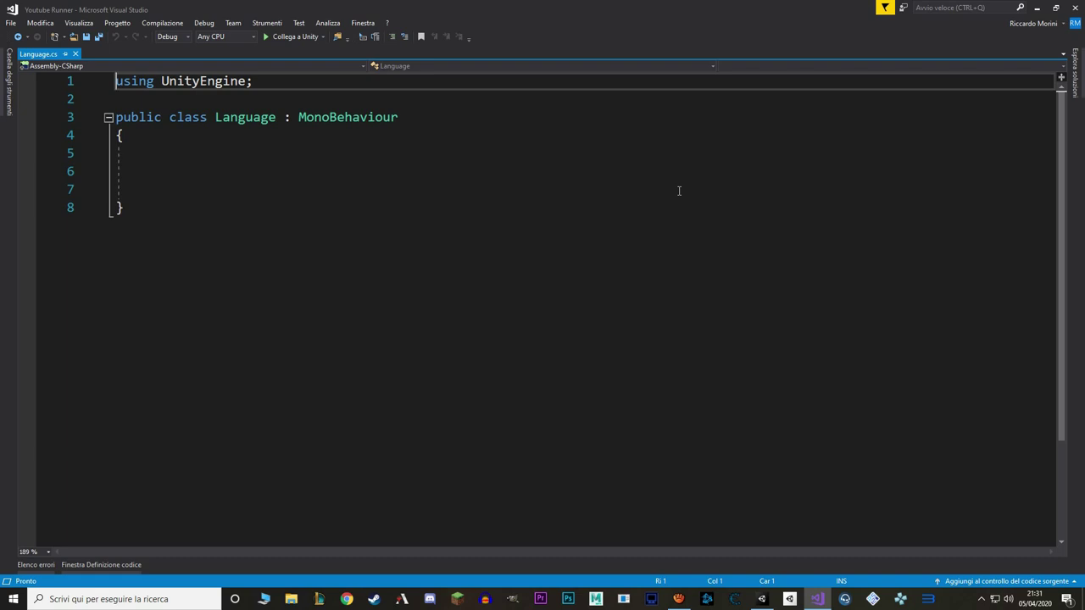
# - Declare 'public enum Languages { en, it, fr }' inside the Language class and save the script
pyautogui.click(197, 146)
pyautogui.write('public enum Languages { en, it, fr')
pyautogui.hotkey('ctrl', 's')
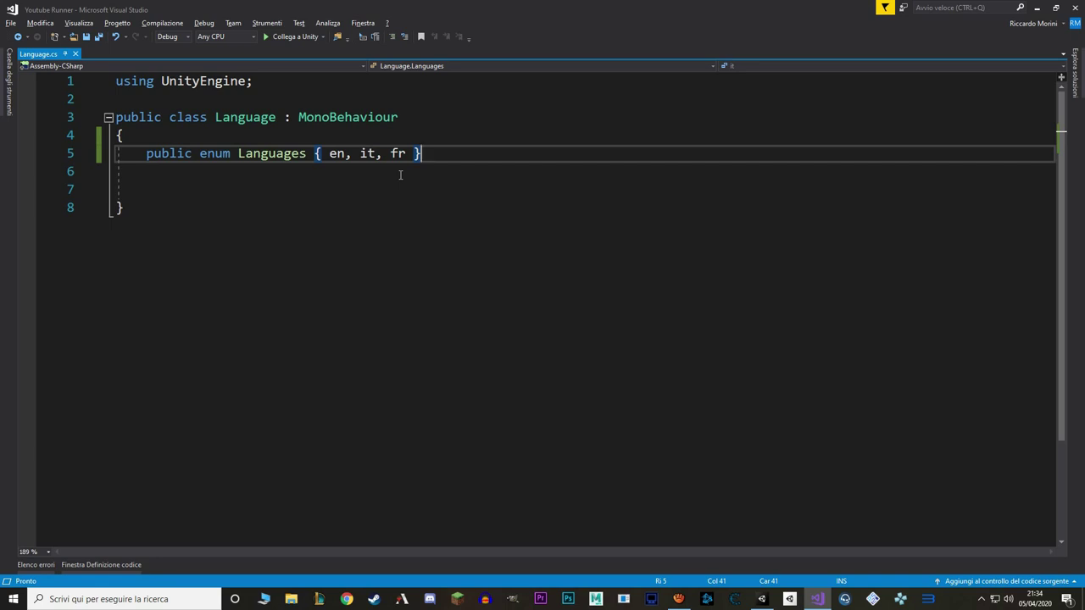
# - Add LineCategoryClass with a LineCategories enum (menu, dialogue, tutorial) and a public lineCategory field, then save
pyautogui.click(388, 205)
pyautogui.press('Return')
pyautogui.press('Return')
pyautogui.write('public class LineCategoryClass')
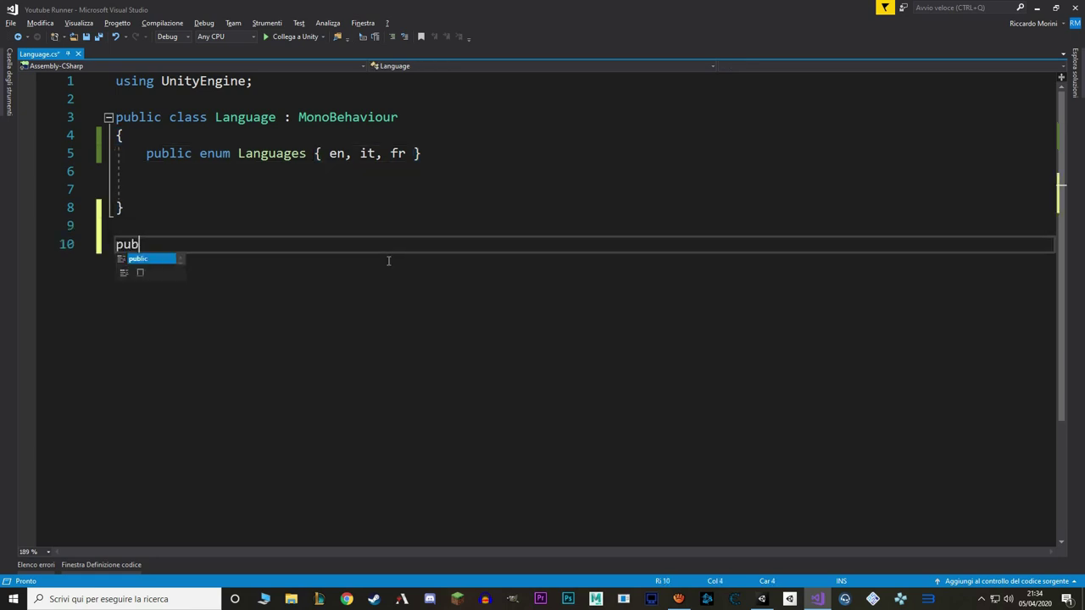
pyautogui.press('Return')
pyautogui.write('{')
pyautogui.press('Return')
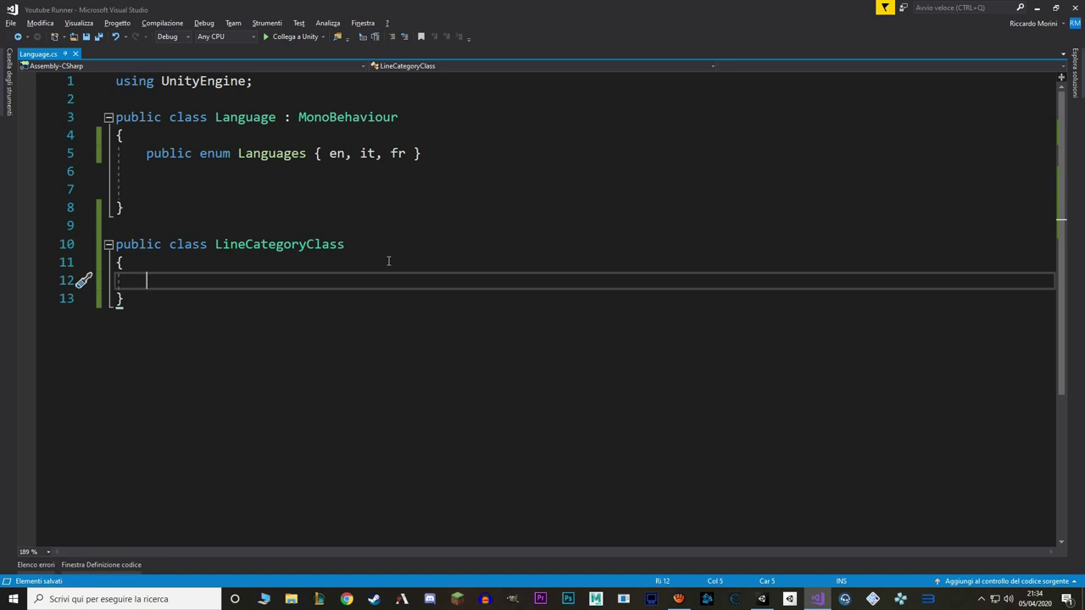
pyautogui.write('public enum LineCategories { menu, dialogue, tutorial ')
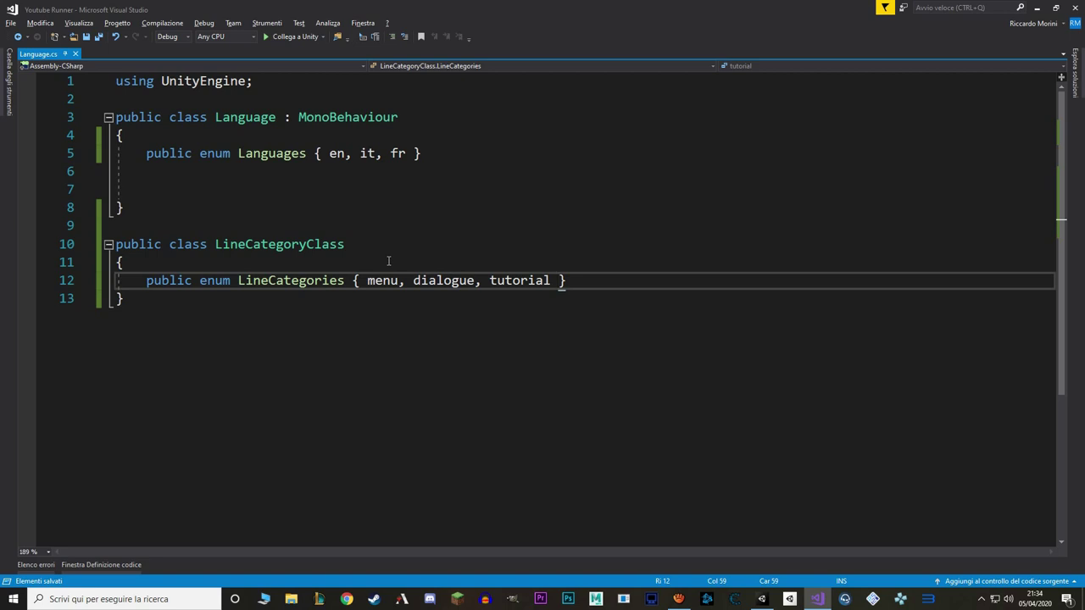
pyautogui.write('}')
pyautogui.press('Return')
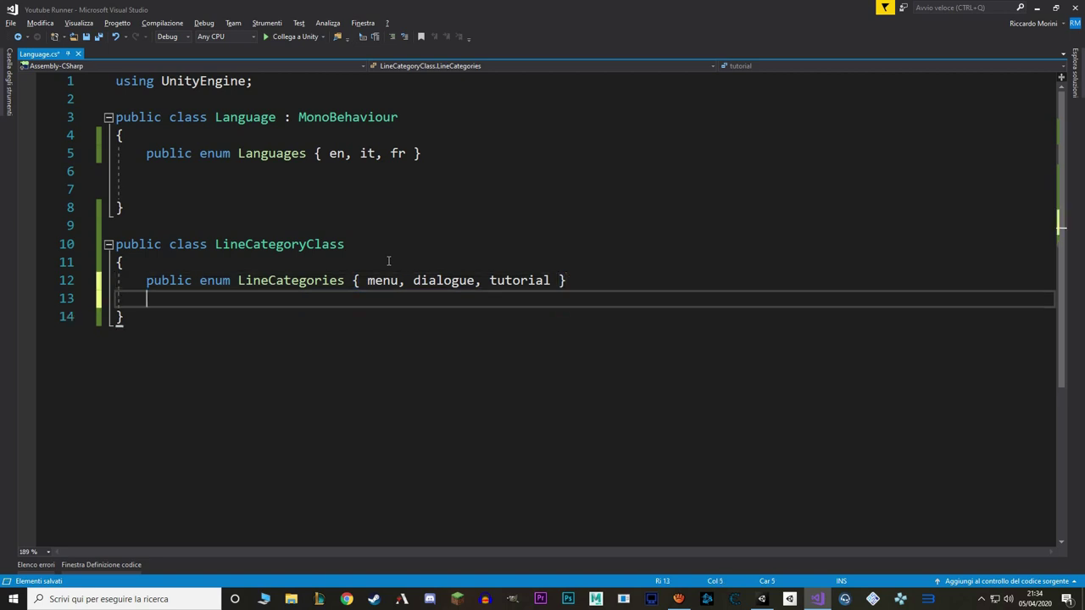
pyautogui.write('public LineCategories lineCategory;')
pyautogui.hotkey('ctrl', 's')
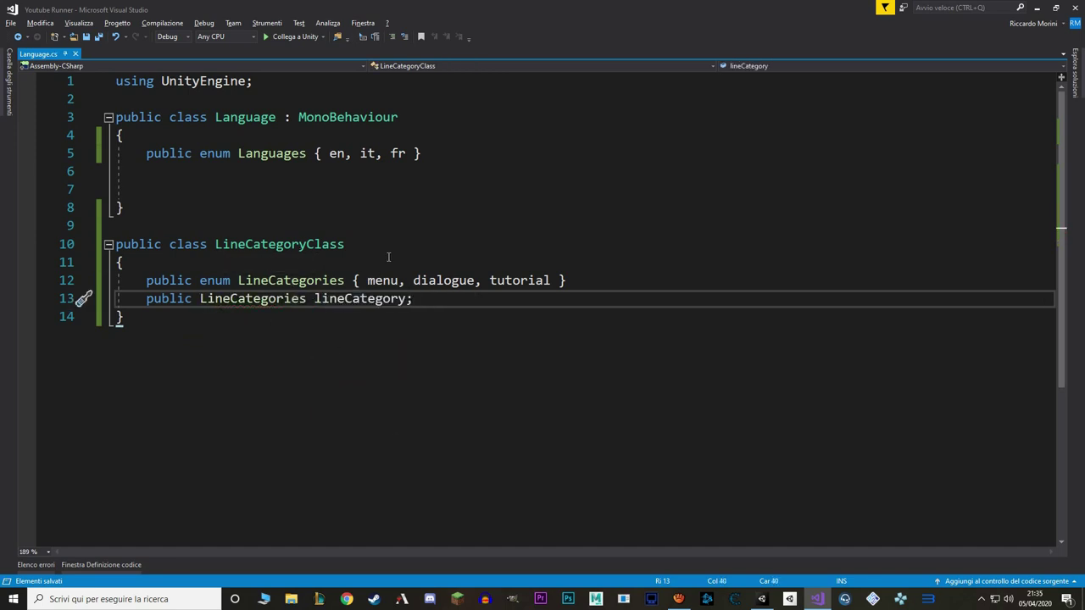
# - Add 'public LineCategoryClass[] categories;' to the Language class and save
pyautogui.click(237, 175)
pyautogui.press('Down')
pyautogui.write('LineCategoryClass[] categories;')
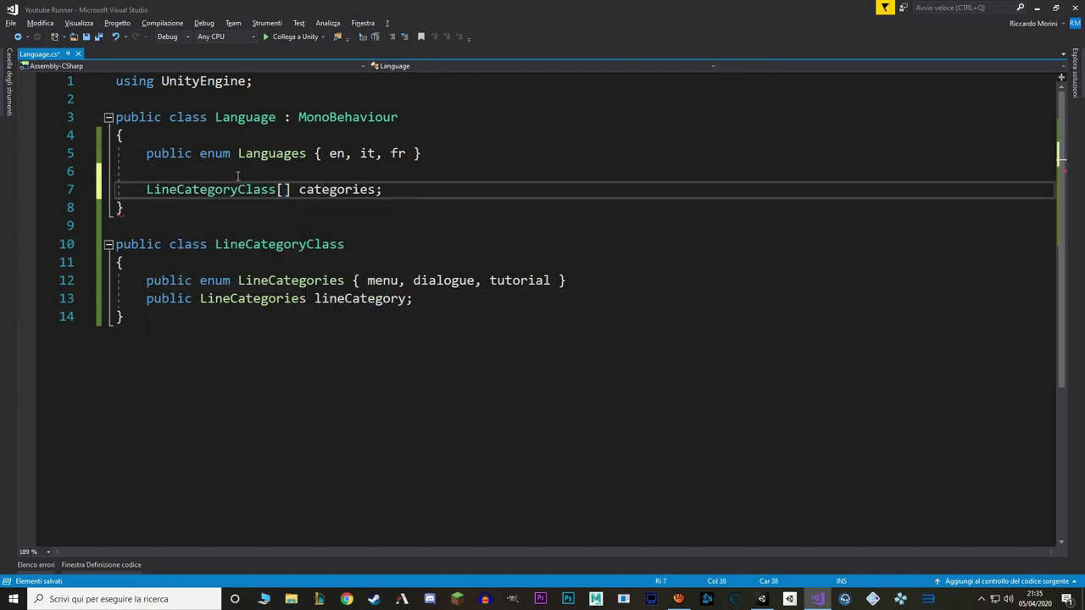
pyautogui.press('Home')
pyautogui.write('public')
pyautogui.hotkey('ctrl', 's')
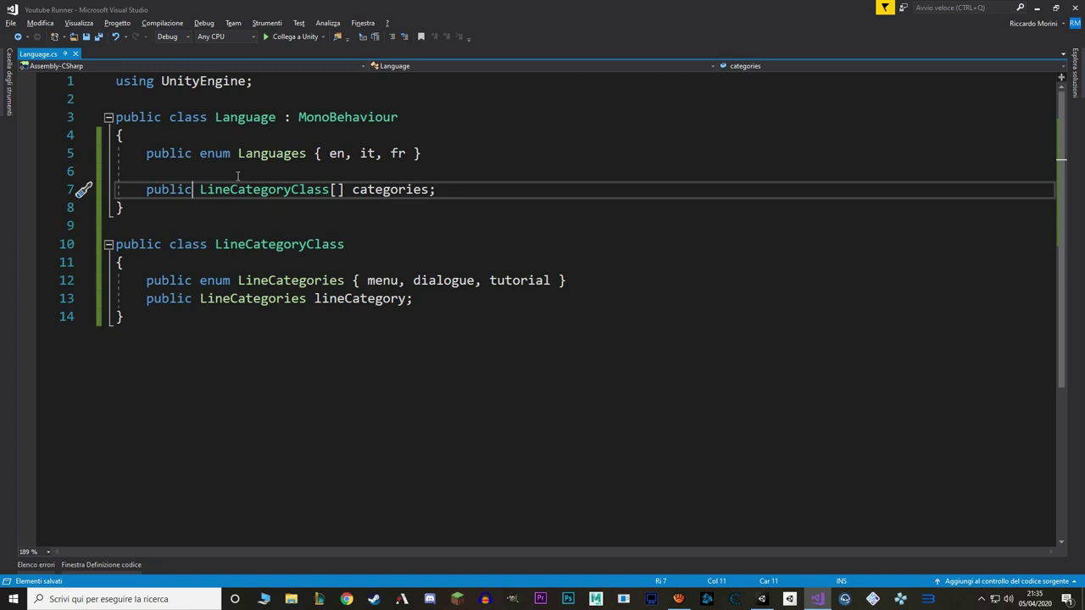
# - Put [System.Serializable] above LineCategoryClass and return to the Unity Editor
pyautogui.keyDown('ctrl'); pyautogui.click(254, 190); pyautogui.keyUp('ctrl')
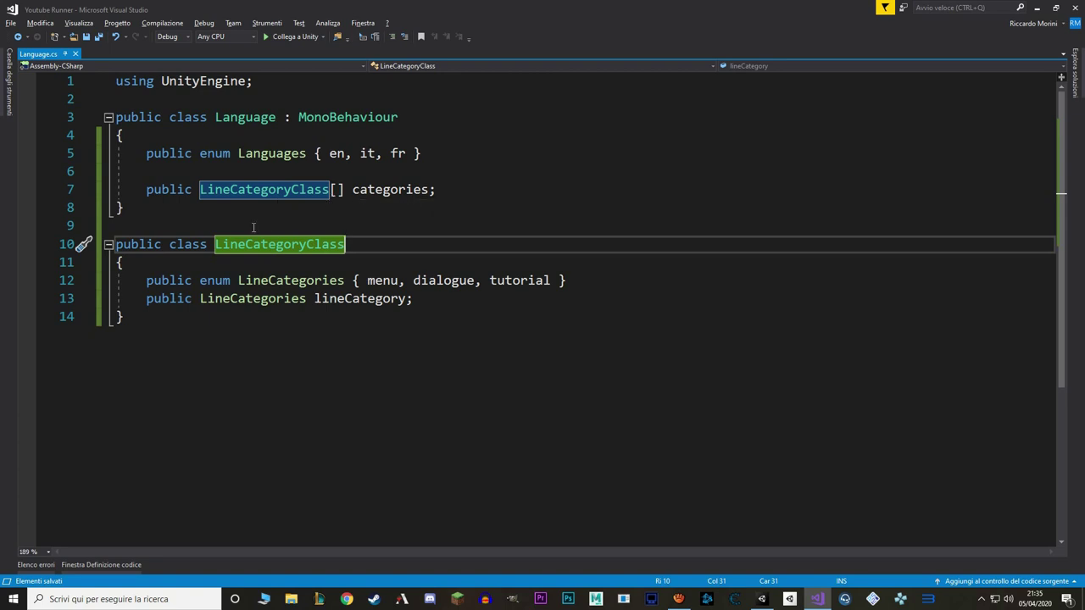
pyautogui.hotkey('shift', 'Home')
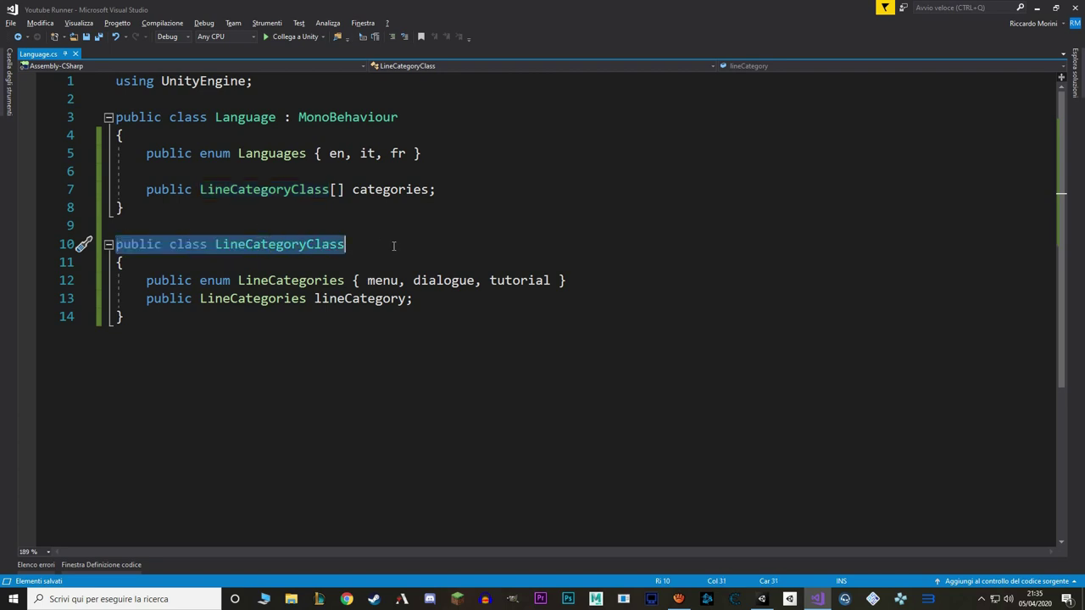
pyautogui.click(279, 227)
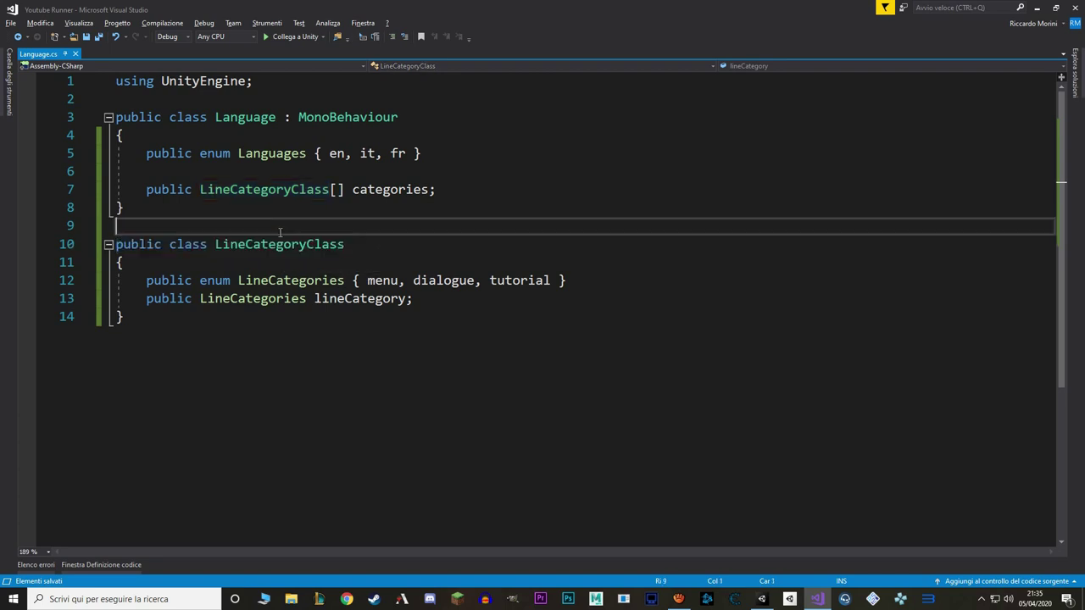
pyautogui.press('Return')
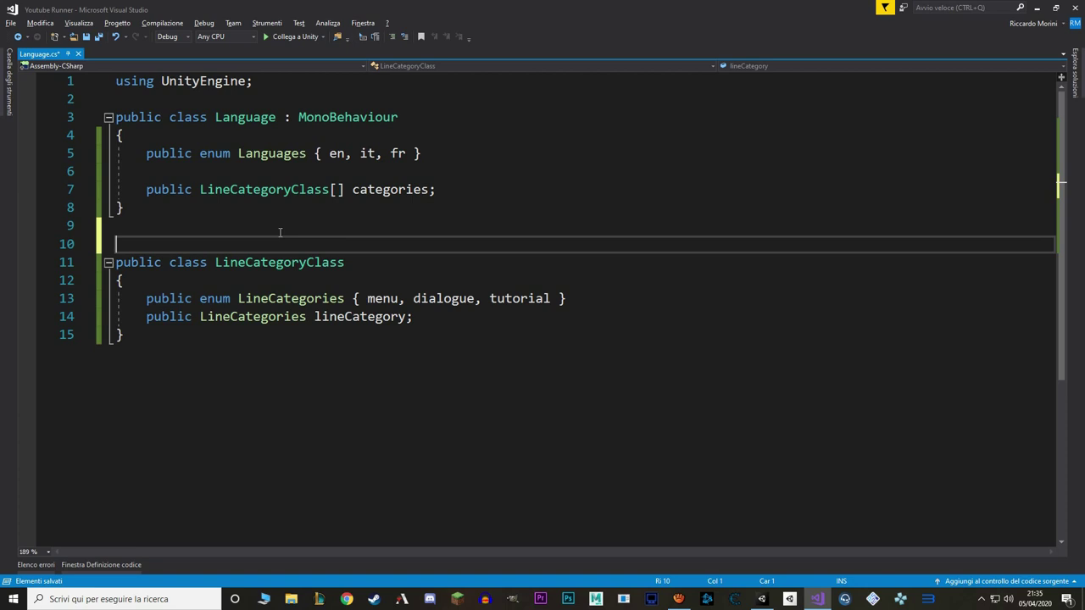
pyautogui.write('[System.Serializable')
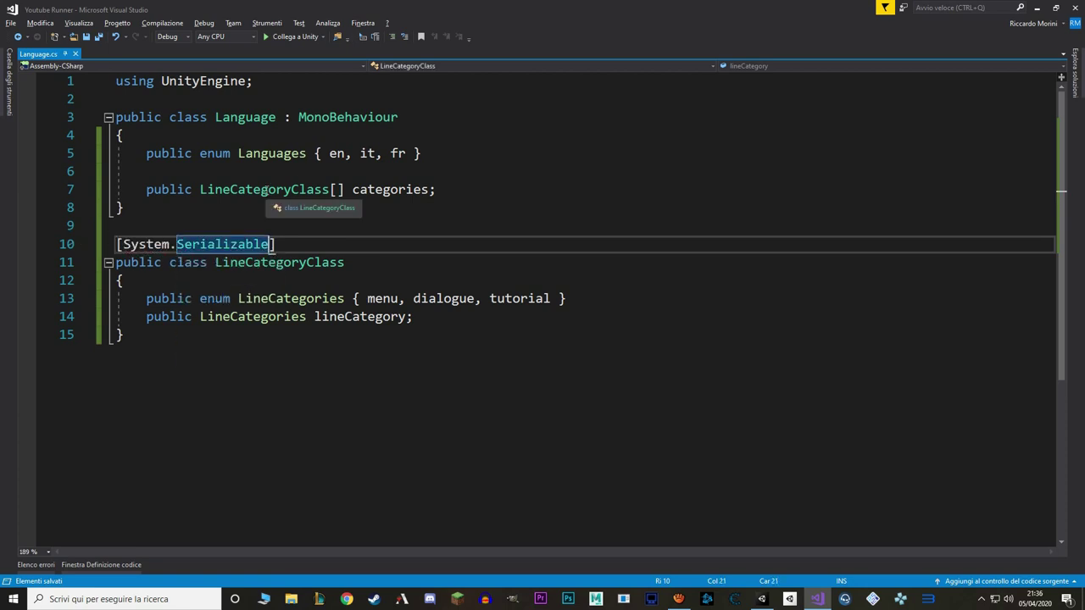
pyautogui.hotkey('alt', 'Tab')
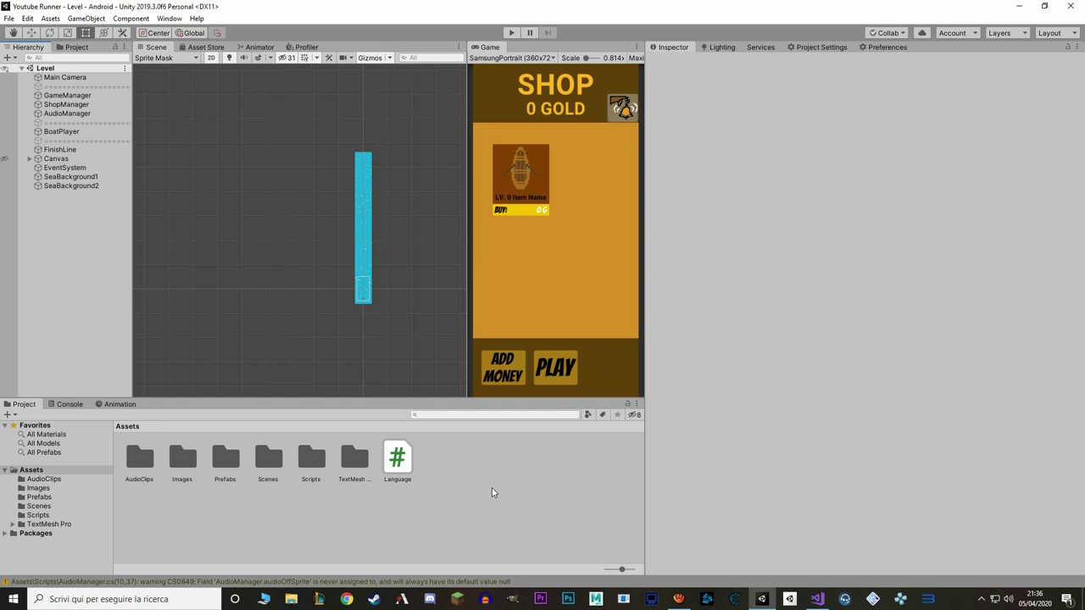
# - Create an empty GameObject named LanguageManager below AudioManager with its transform reset
pyautogui.rightClick(88, 245)
pyautogui.click(114, 350)
pyautogui.write('LanguageManager')
pyautogui.press('Return')
pyautogui.moveTo(67, 195); pyautogui.dragTo(68, 119)
pyautogui.click(1065, 91)
# - Attach the Language script to LanguageManager and set its Categories list size to 3
pyautogui.click(983, 101)
pyautogui.click(864, 151)
pyautogui.write('languag')
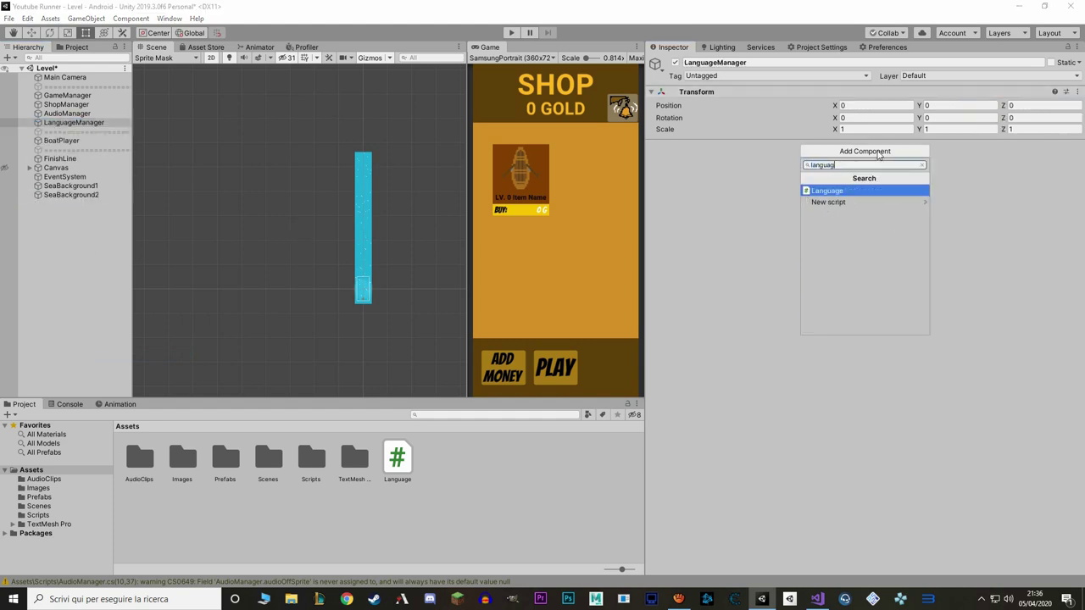
pyautogui.press('Return')
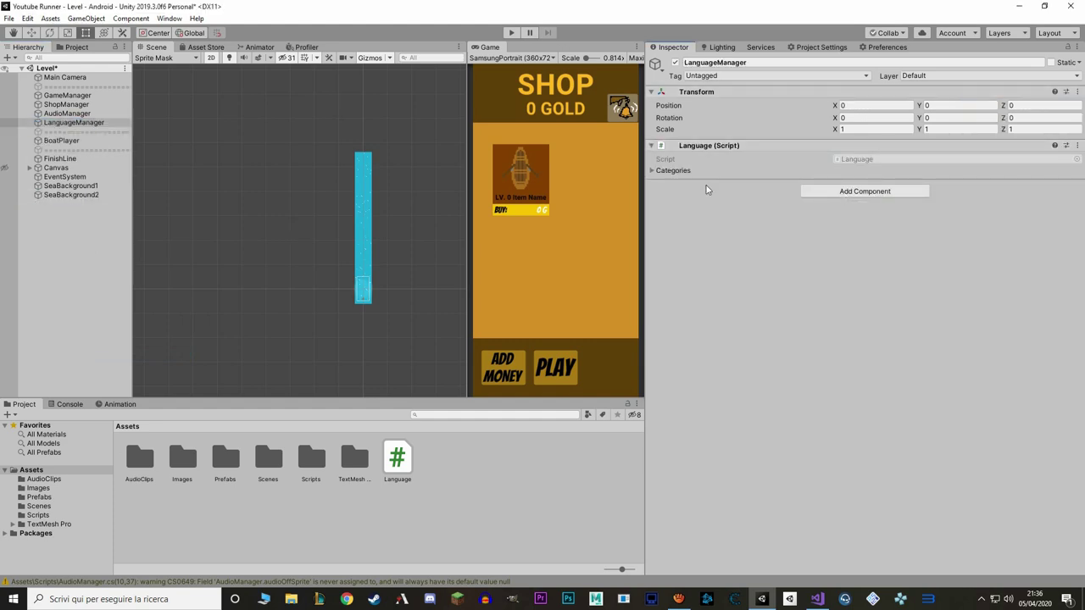
pyautogui.click(682, 172)
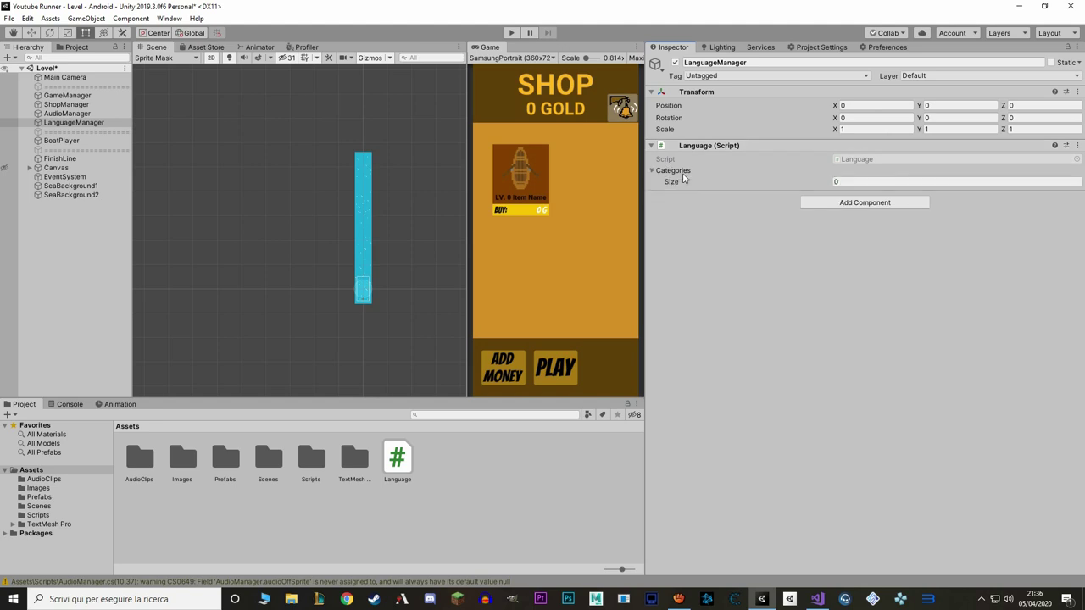
pyautogui.click(863, 184)
pyautogui.write('3')
pyautogui.press('Return')
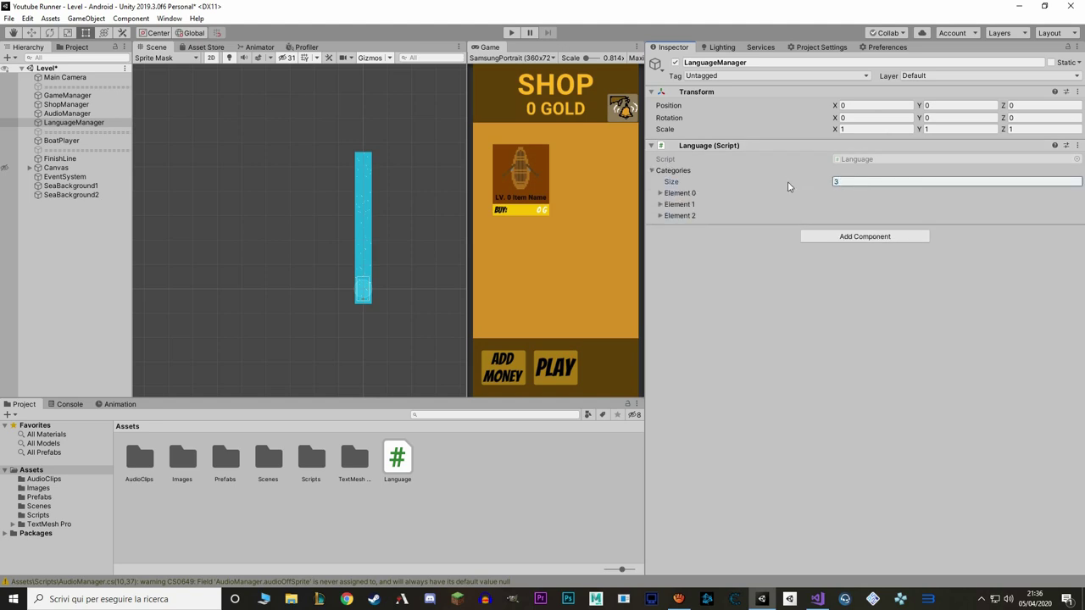
# - Set Element 2's line category to Tutorial and Element 1's to Dialogue
pyautogui.click(693, 217)
pyautogui.click(690, 205)
pyautogui.click(691, 194)
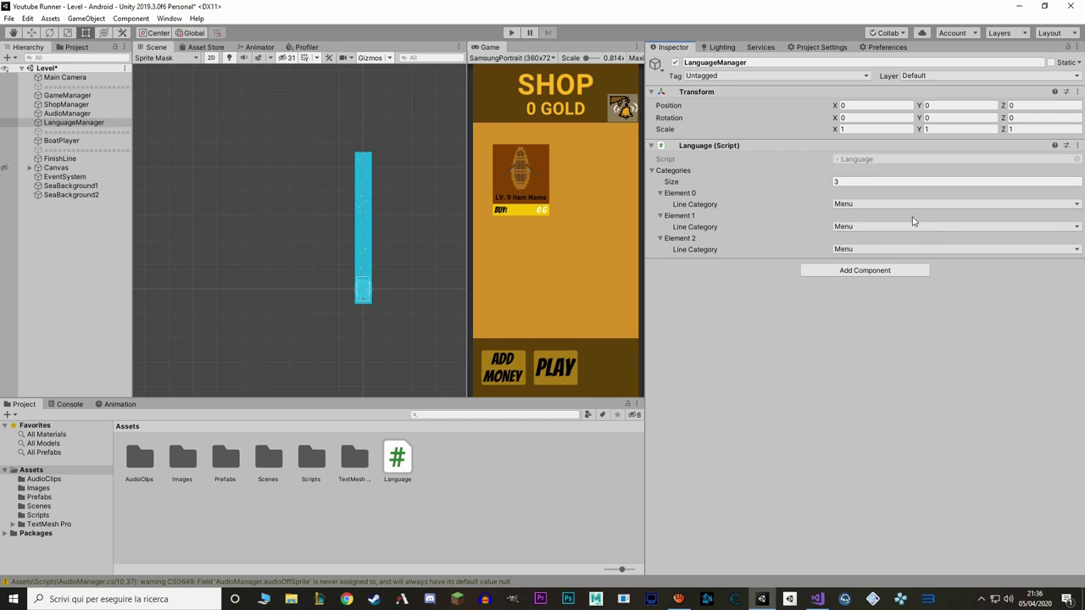
pyautogui.click(862, 249)
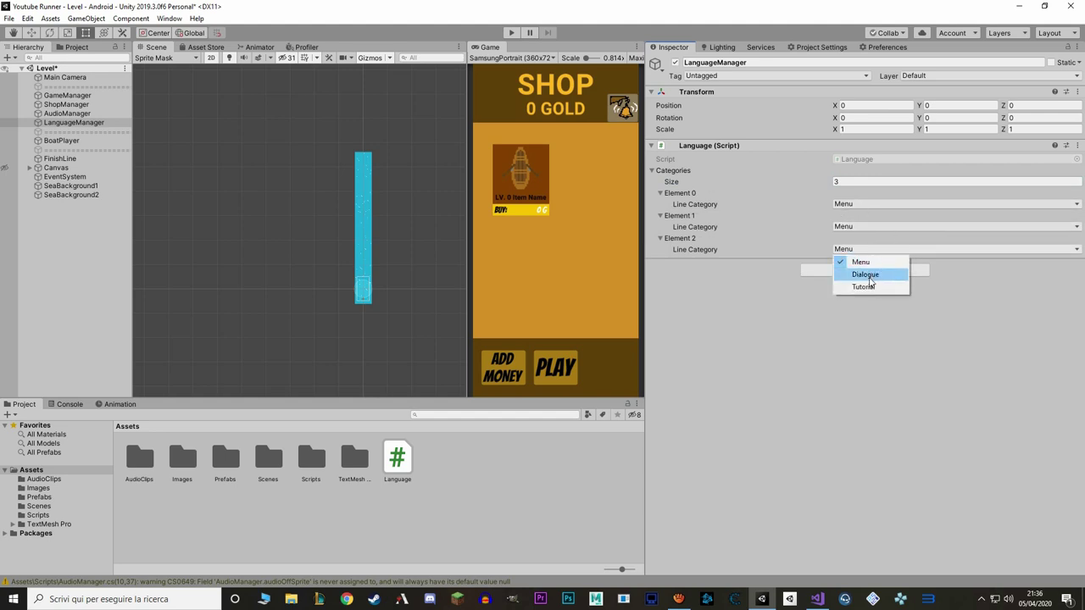
pyautogui.click(871, 286)
pyautogui.click(863, 228)
pyautogui.click(864, 249)
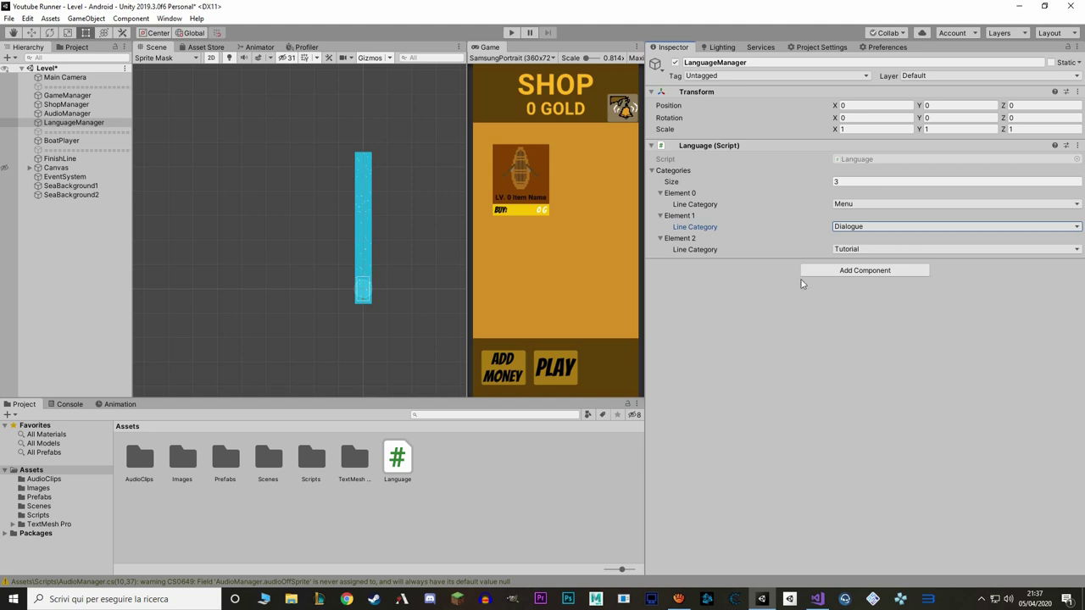
pyautogui.hotkey('alt', 'Tab')
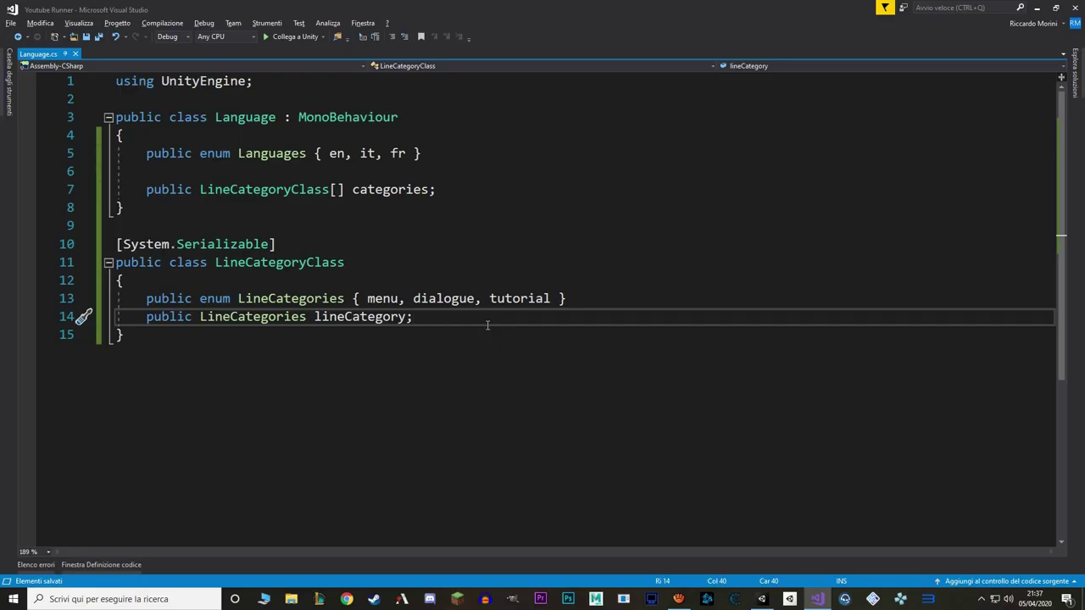
# - Add a LineIDClass containing 'public string lineID;' below LineCategoryClass
pyautogui.press('Down')
pyautogui.press('Return')
pyautogui.press('Return')
pyautogui.write('public class LineIDClass')
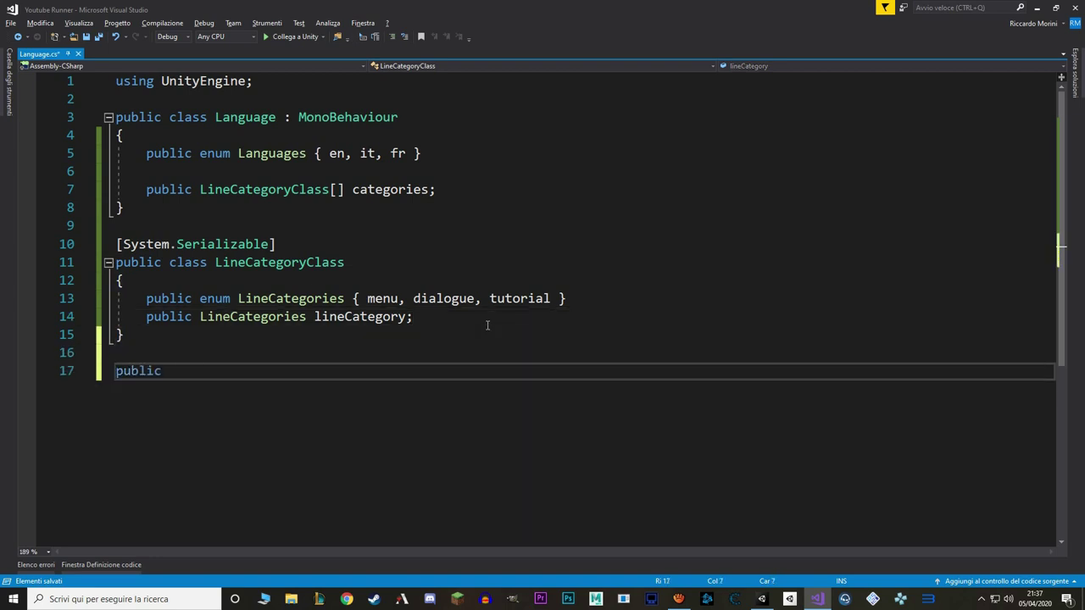
pyautogui.press('Return')
pyautogui.write('{')
pyautogui.press('Return')
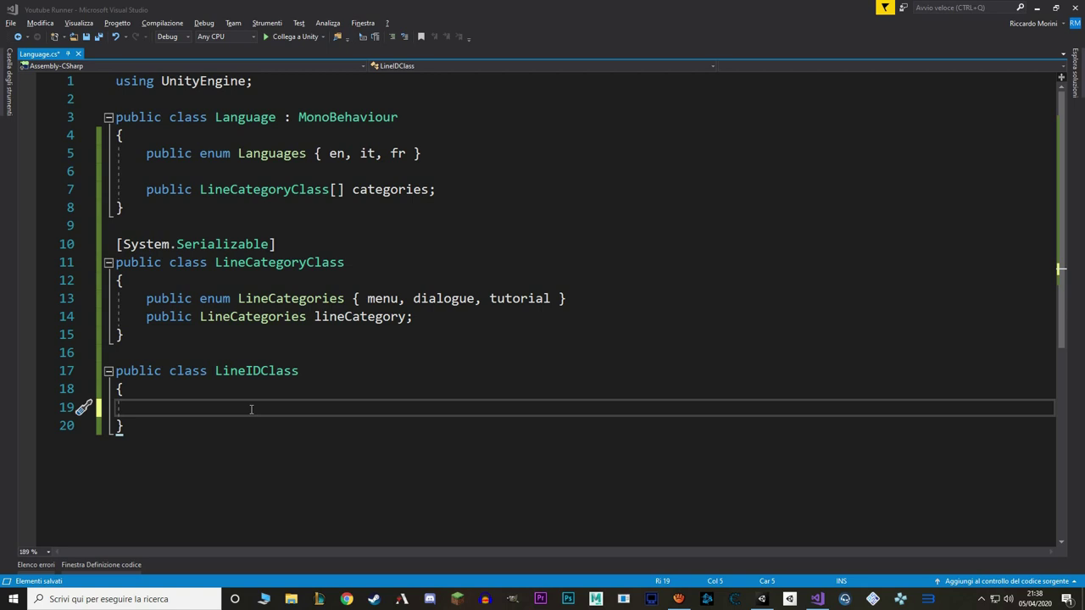
pyautogui.write('public string lineID;')
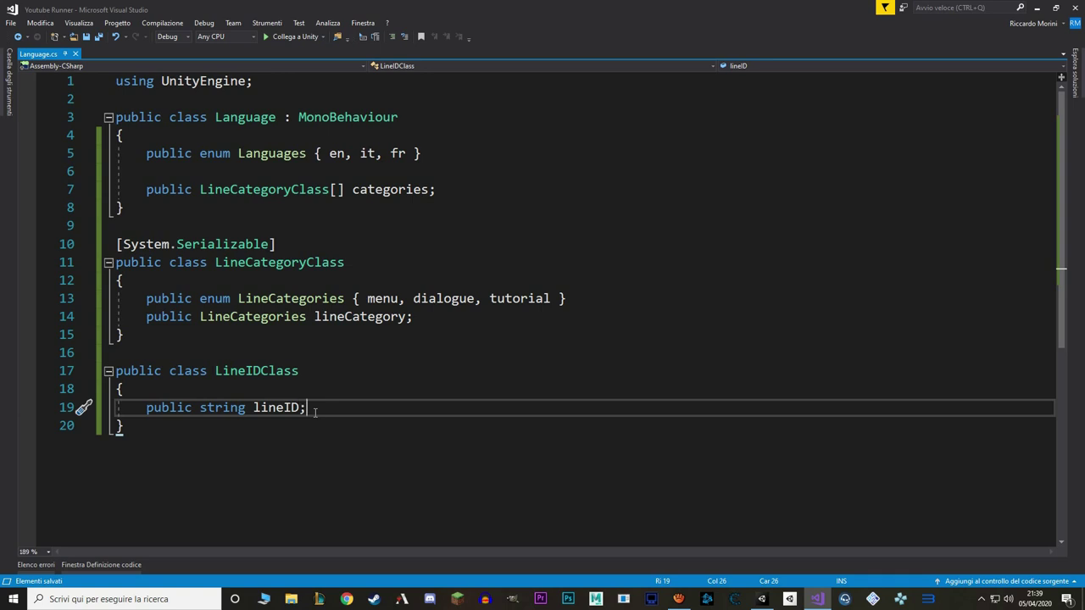
# - Add an empty 'public class Translation' below LineIDClass
pyautogui.press('Down')
pyautogui.press('Return')
pyautogui.press('Return')
pyautogui.write('public class Translation {')
pyautogui.press('Return')
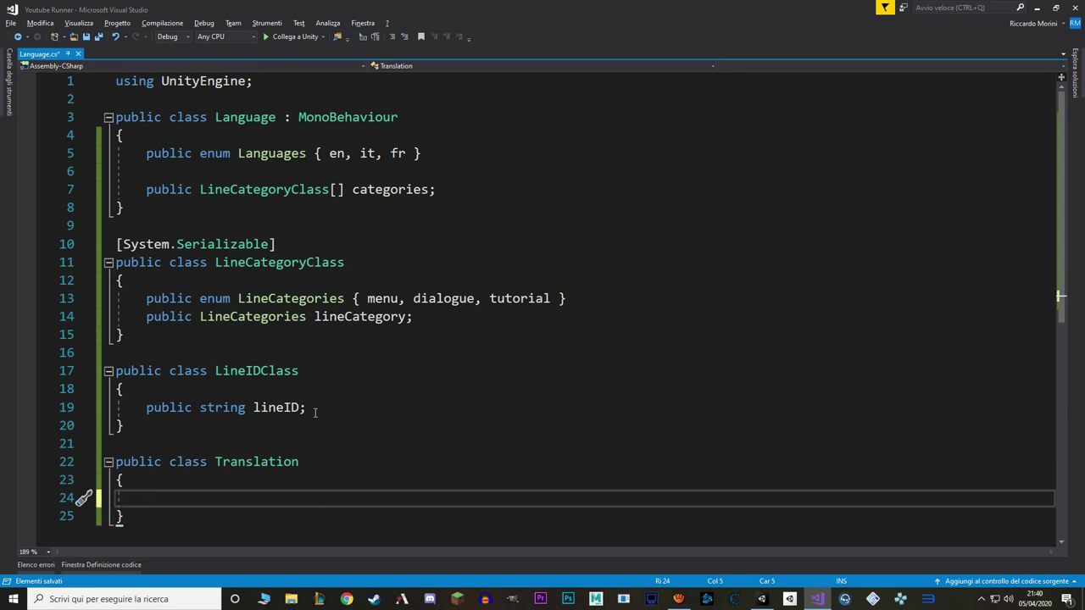
# - Give Translation the fields 'public Language.Languages language;' and 'public string line;'
pyautogui.write('public Language.Languages language;')
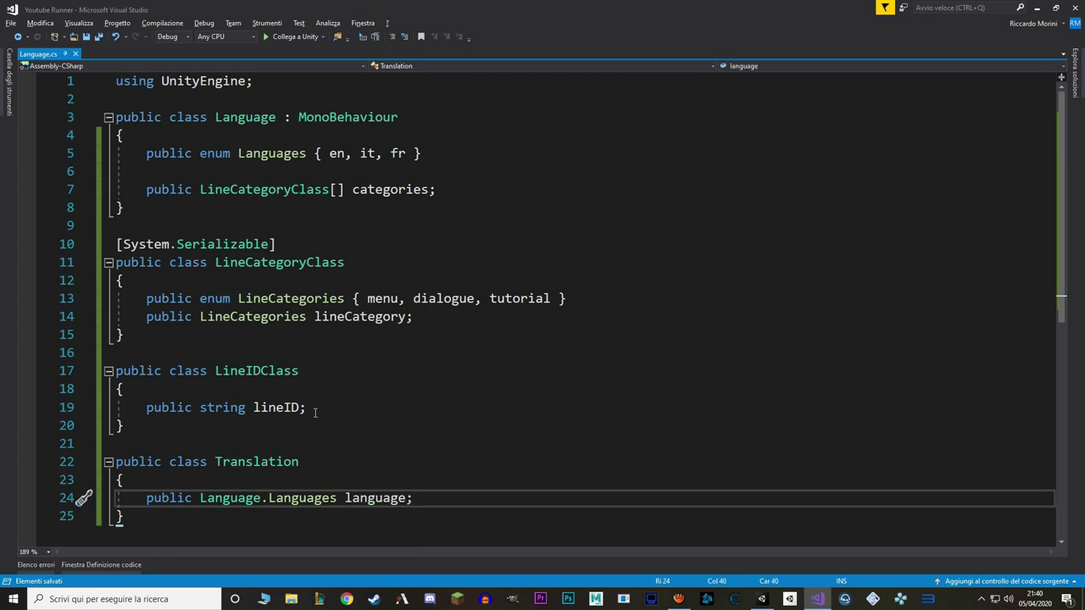
pyautogui.press('Return')
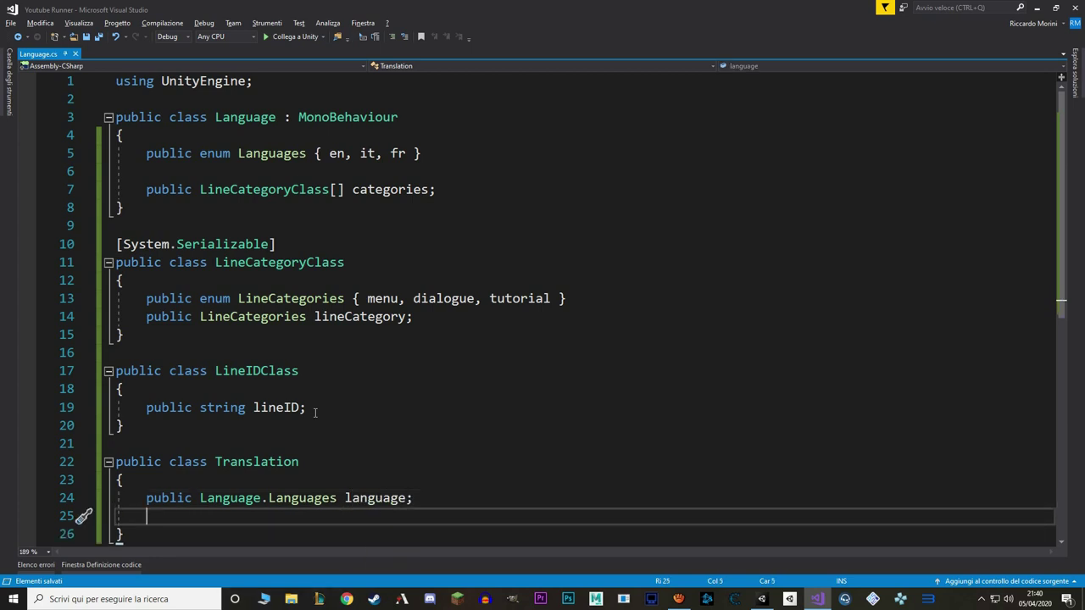
pyautogui.write('public string line;')
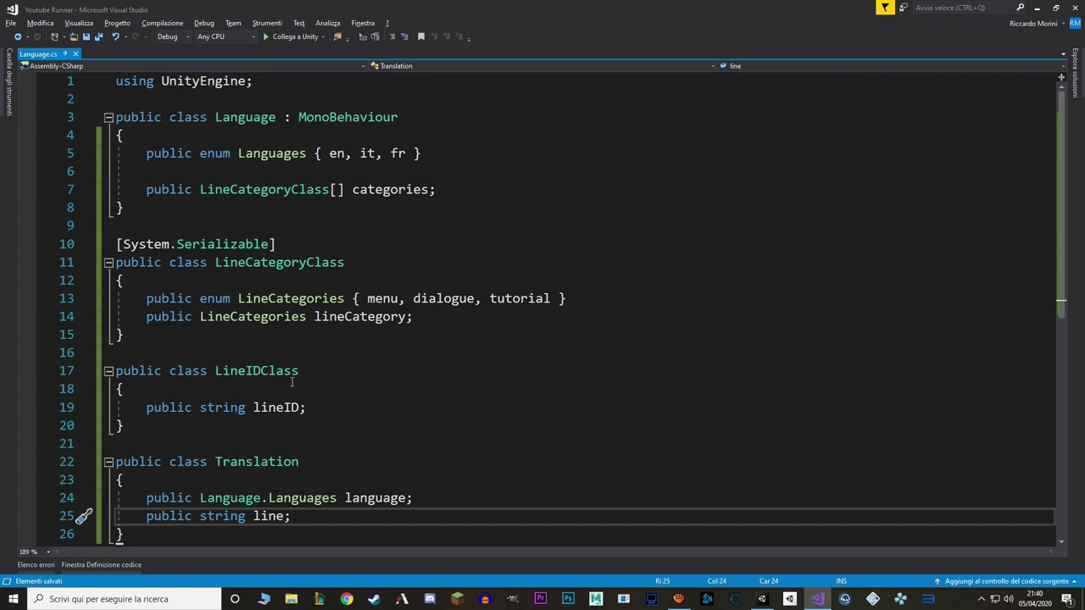
# - Copy [System.Serializable] from line 10 above both LineIDClass and Translation
pyautogui.moveTo(276, 244); pyautogui.dragTo(116, 244)
pyautogui.hotkey('ctrl', 'c')
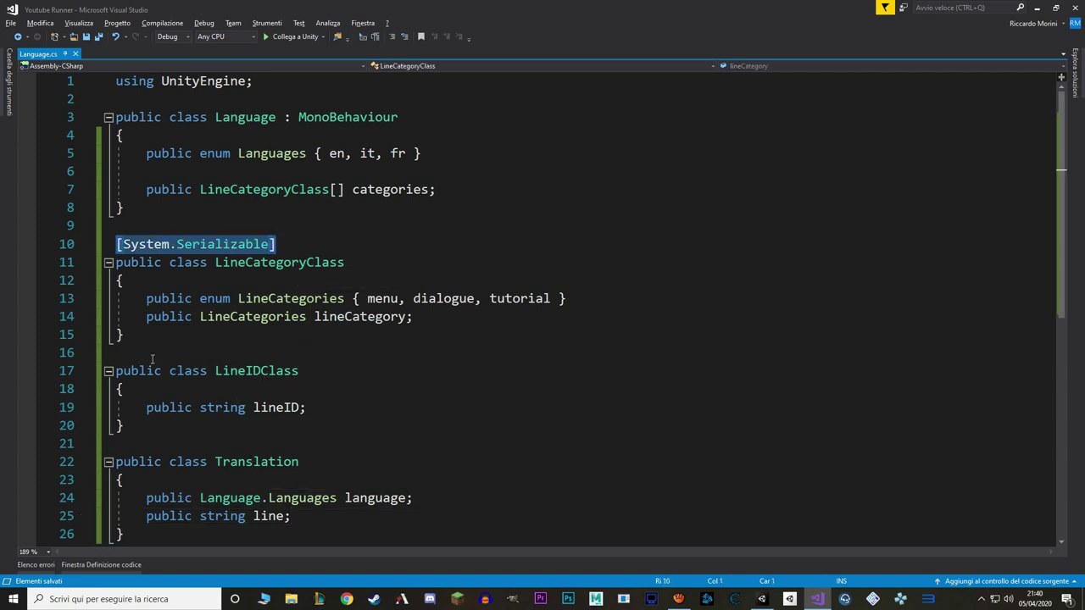
pyautogui.click(153, 360)
pyautogui.press('Return')
pyautogui.hotkey('ctrl', 'v')
pyautogui.press('Down')
pyautogui.press('Down')
pyautogui.press('Down')
pyautogui.press('Down')
pyautogui.press('Down')
pyautogui.press('Return')
pyautogui.hotkey('ctrl', 'v')
# - Add a 'translations' array field of Translation to LineIDClass, below lineID
pyautogui.scroll(-1, 354, 381)
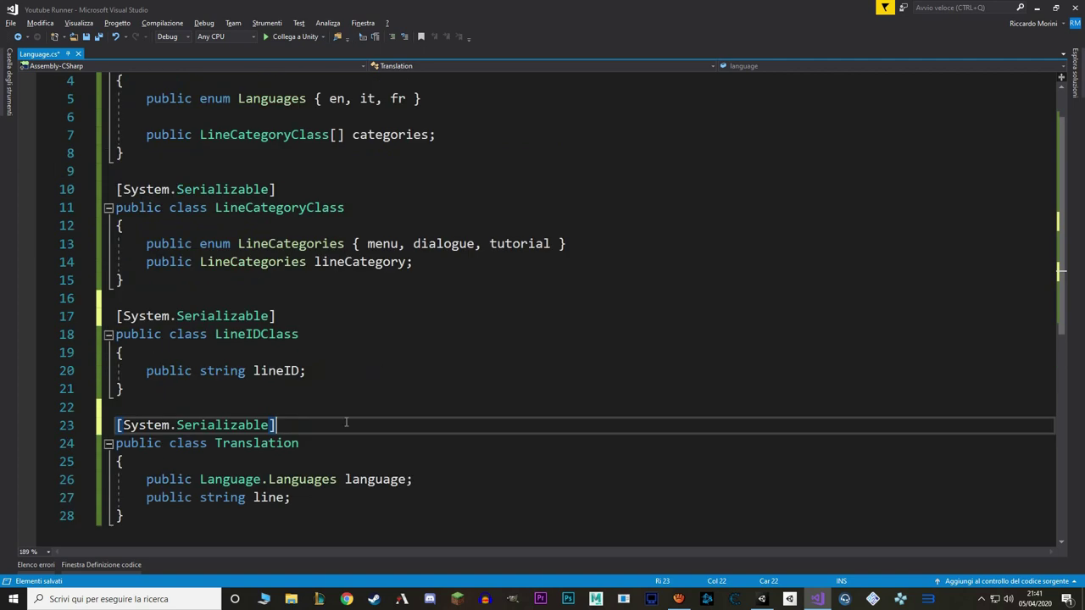
pyautogui.doubleClick(217, 443)
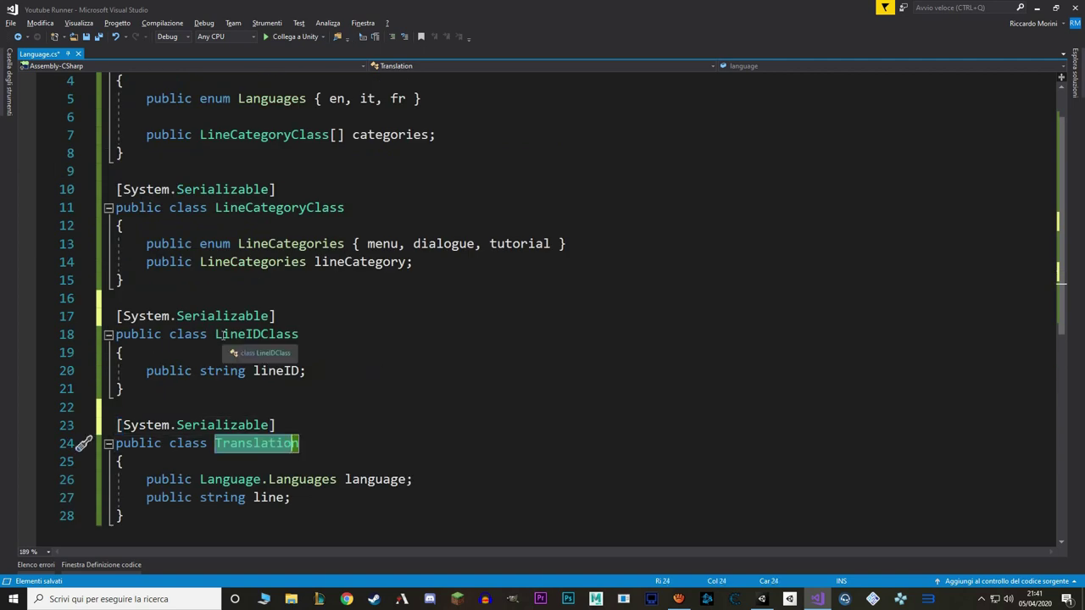
pyautogui.moveTo(215, 334); pyautogui.dragTo(303, 334)
pyautogui.click(329, 371)
pyautogui.press('Return')
pyautogui.write('public tran')
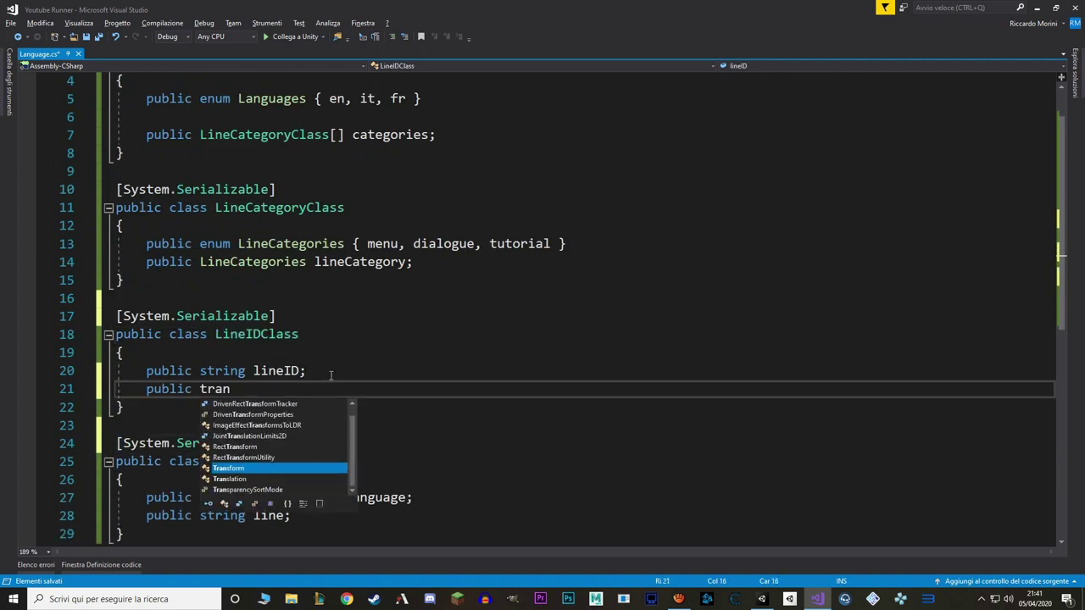
pyautogui.write('slation[] translations;')
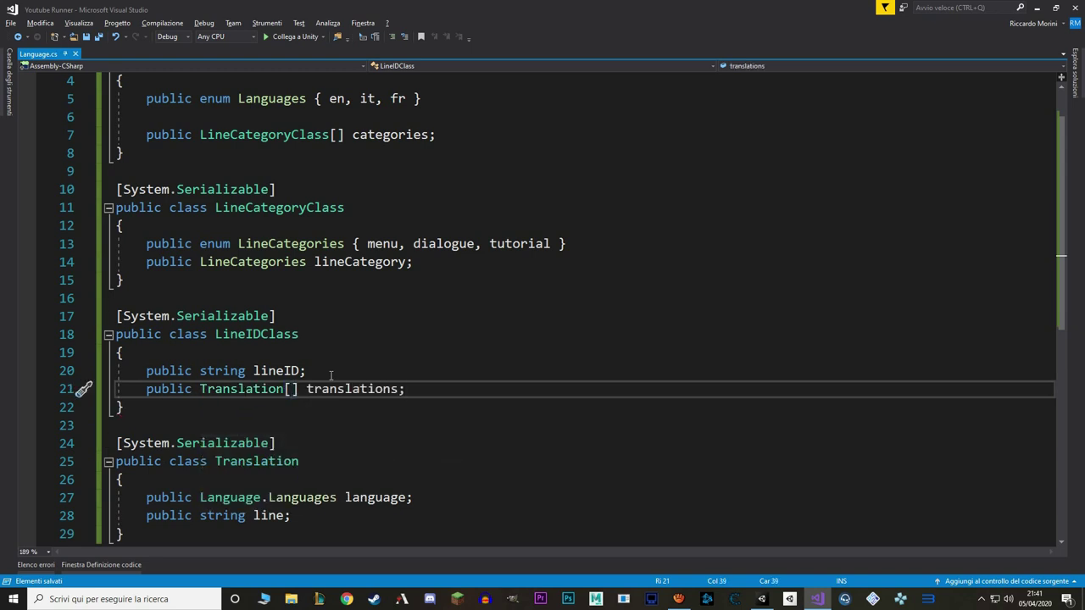